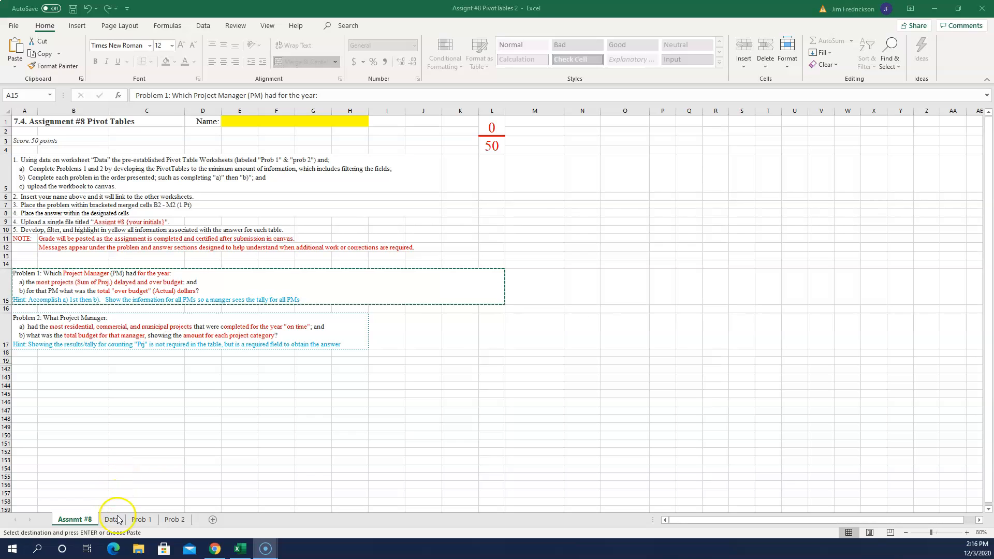
Copy the Problem 1 question from the Assnmt #8 sheet into merged cell B2 of the Prob 1 sheet.
{"action": "left_click", "coordinate": [113, 520]}
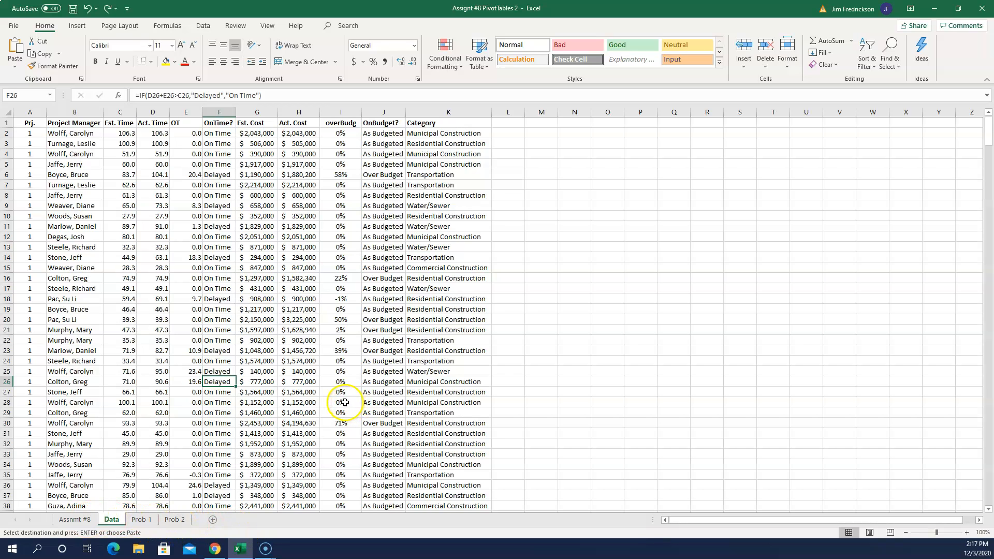
{"action": "left_click", "coordinate": [85, 522]}
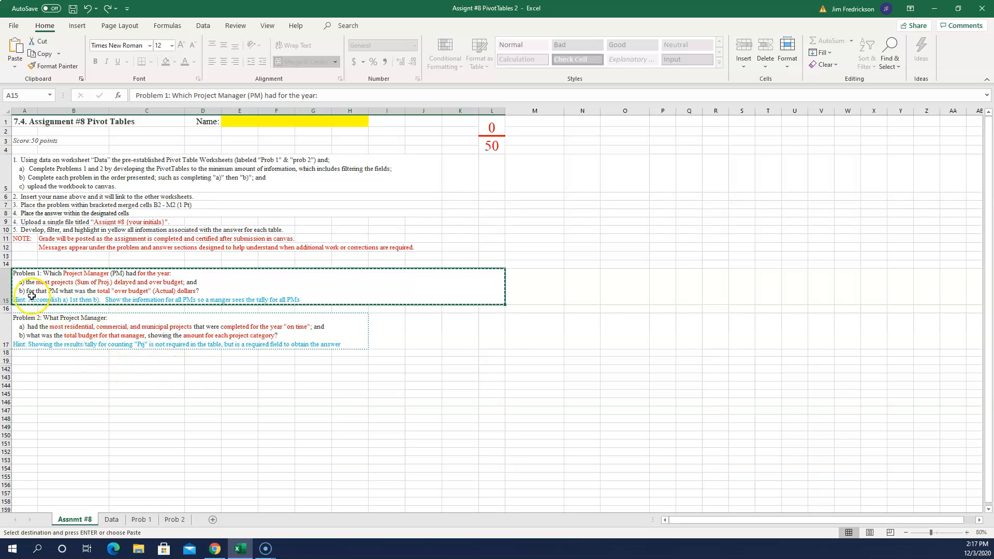
{"action": "right_click", "coordinate": [149, 287]}
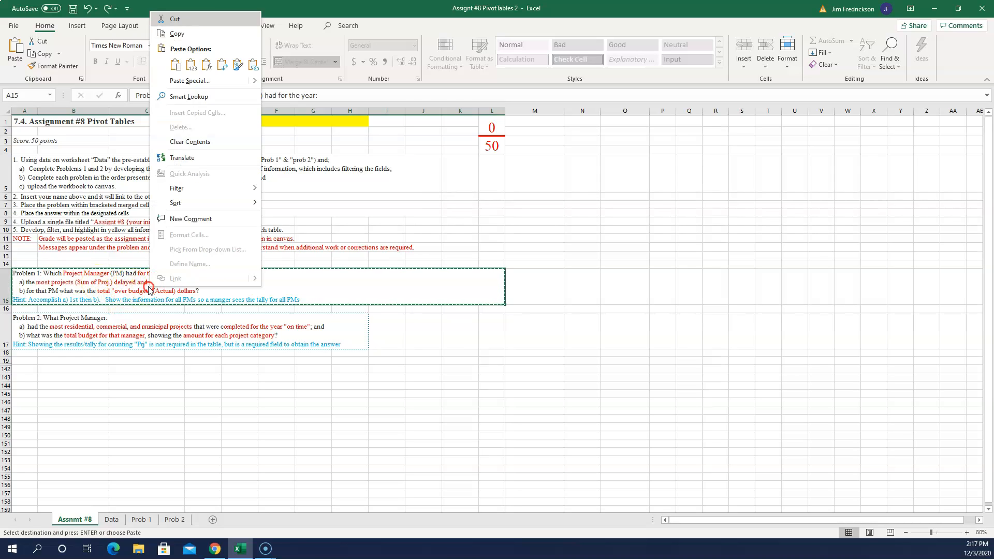
{"action": "left_click", "coordinate": [184, 35]}
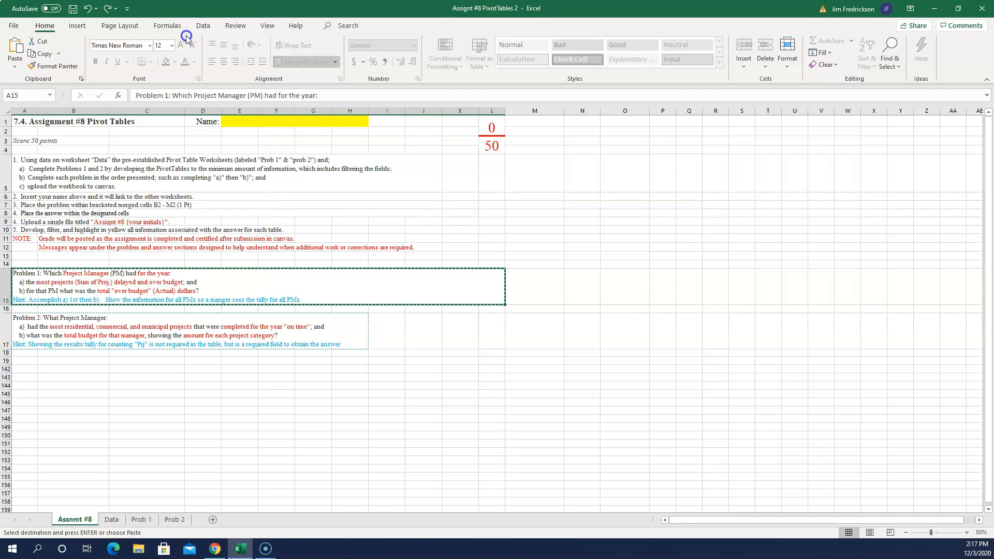
{"action": "left_click", "coordinate": [140, 522]}
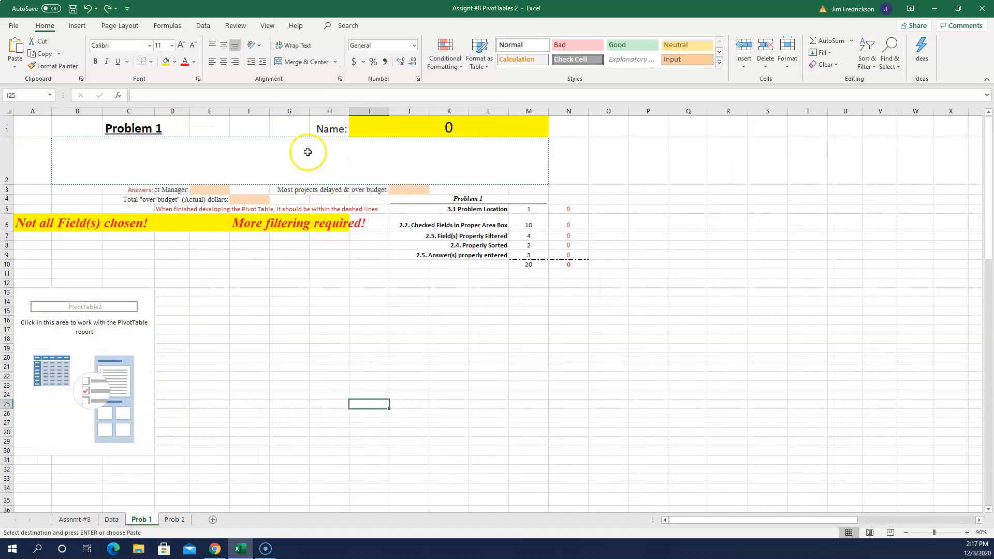
{"action": "right_click", "coordinate": [228, 156]}
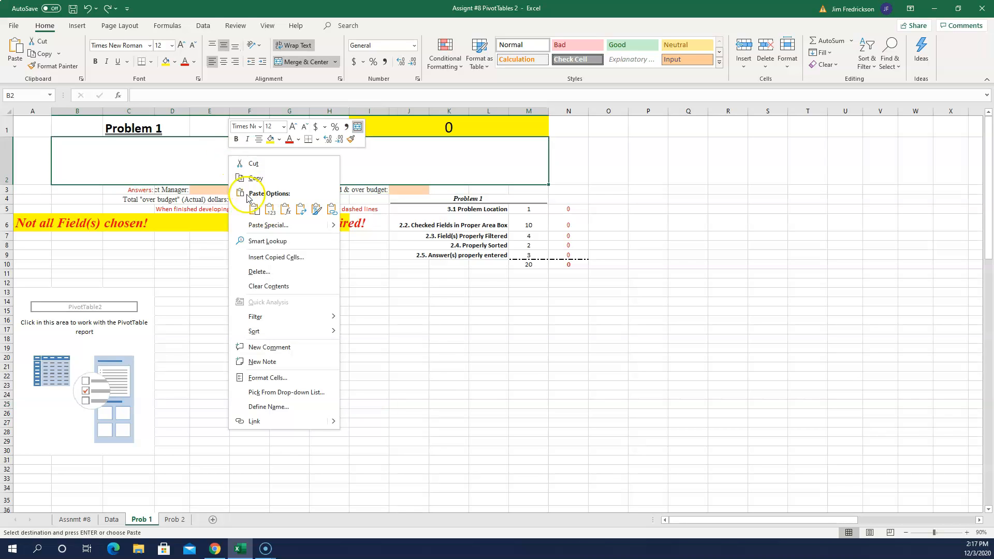
{"action": "left_click", "coordinate": [255, 210]}
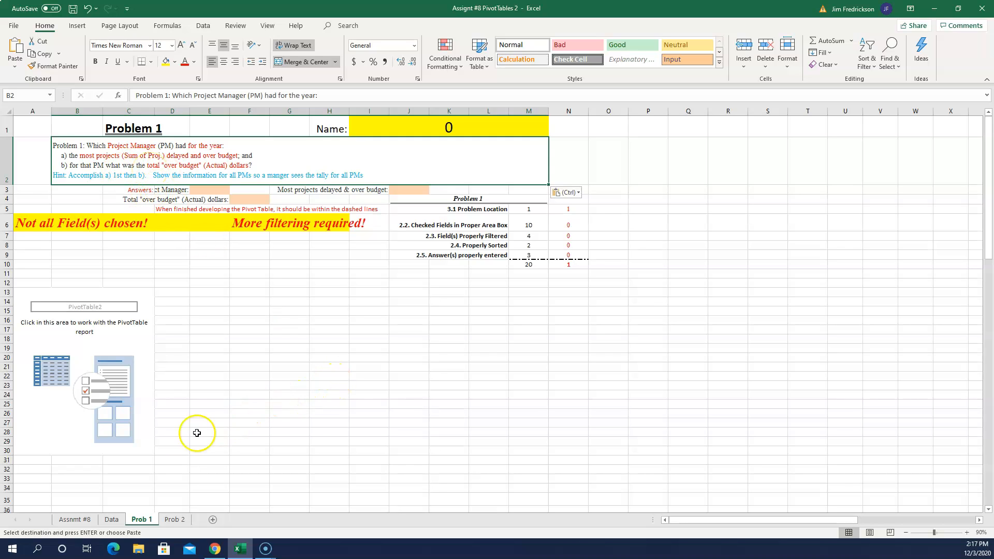
Check the column headings on the Data sheet and add the Project Manager field to the Prob 1 pivot table's rows.
{"action": "left_click", "coordinate": [126, 333]}
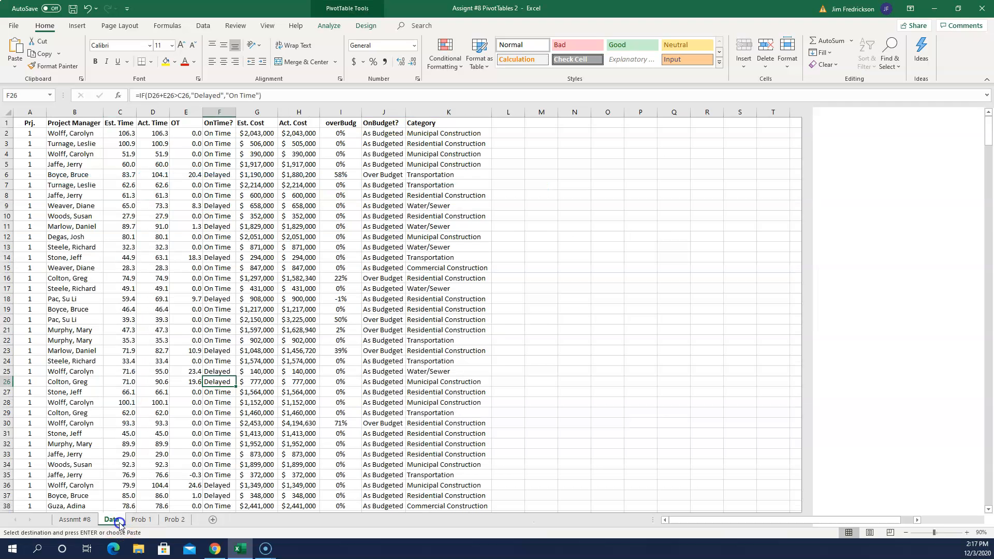
{"action": "left_click", "coordinate": [111, 519]}
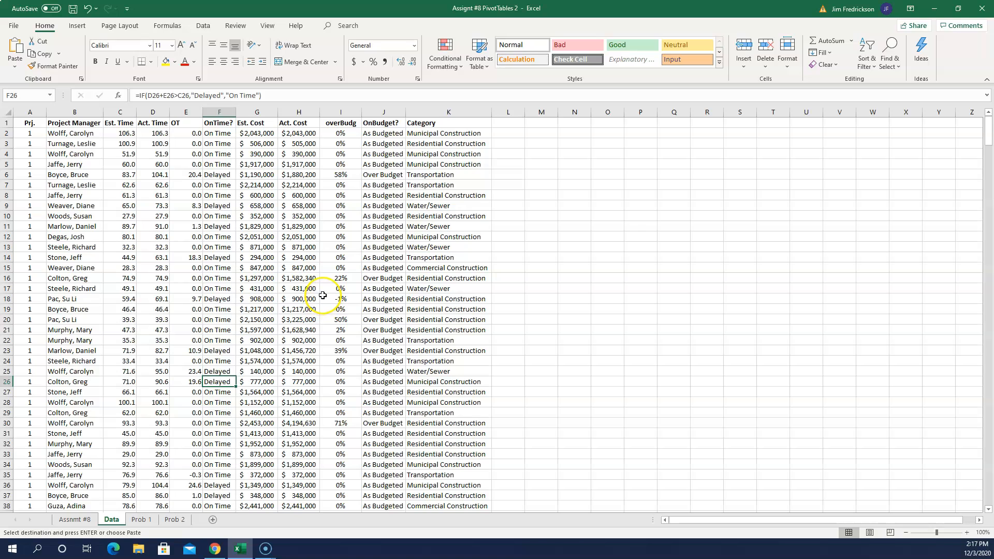
{"action": "left_click", "coordinate": [152, 519]}
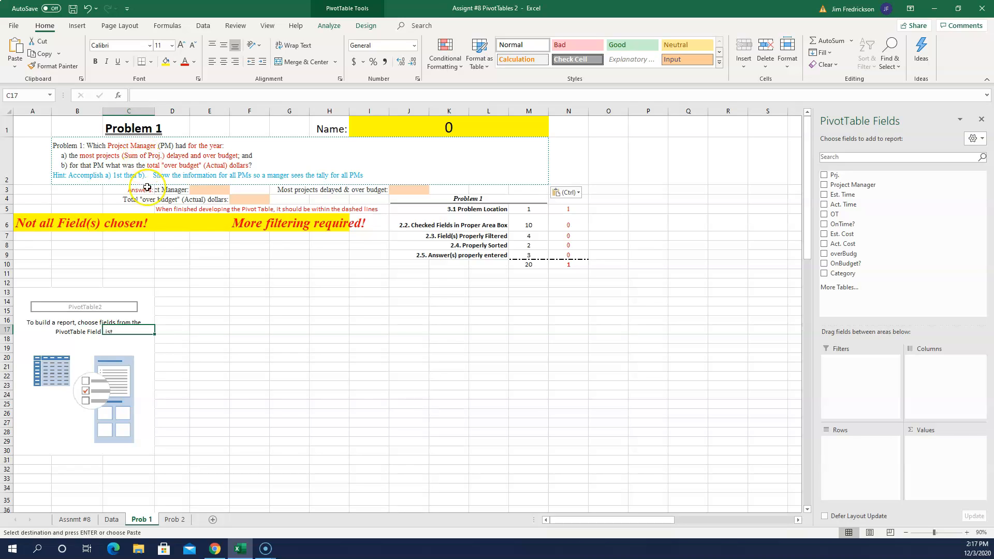
{"action": "left_click", "coordinate": [824, 185]}
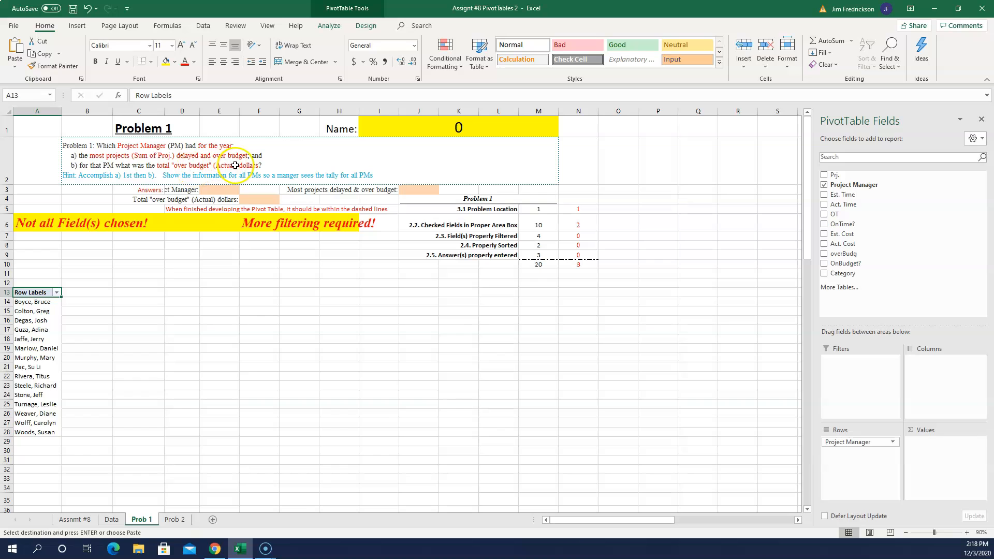
Add the OnTime? field to the Prob 1 pivot table and filter it to show only Delayed.
{"action": "left_click", "coordinate": [112, 521]}
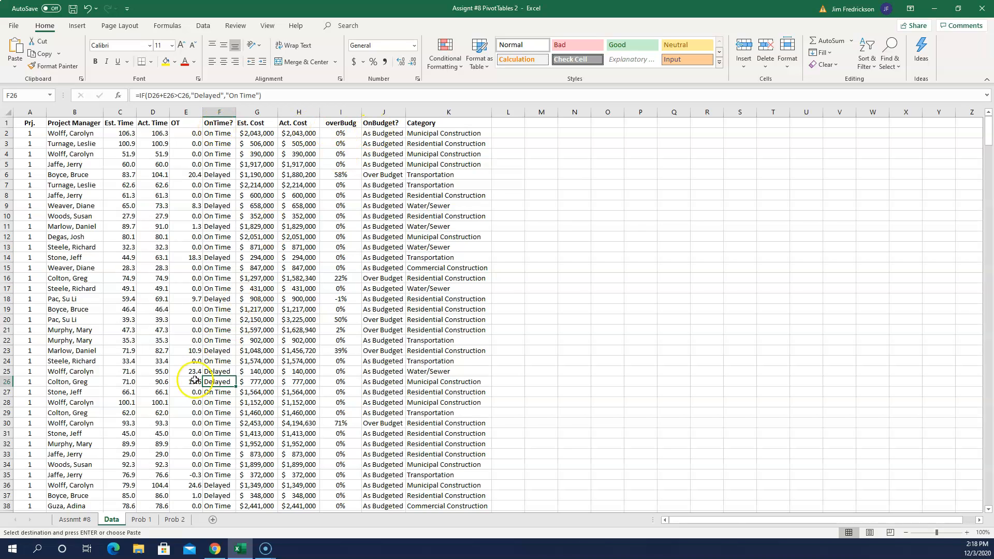
{"action": "left_click", "coordinate": [141, 519]}
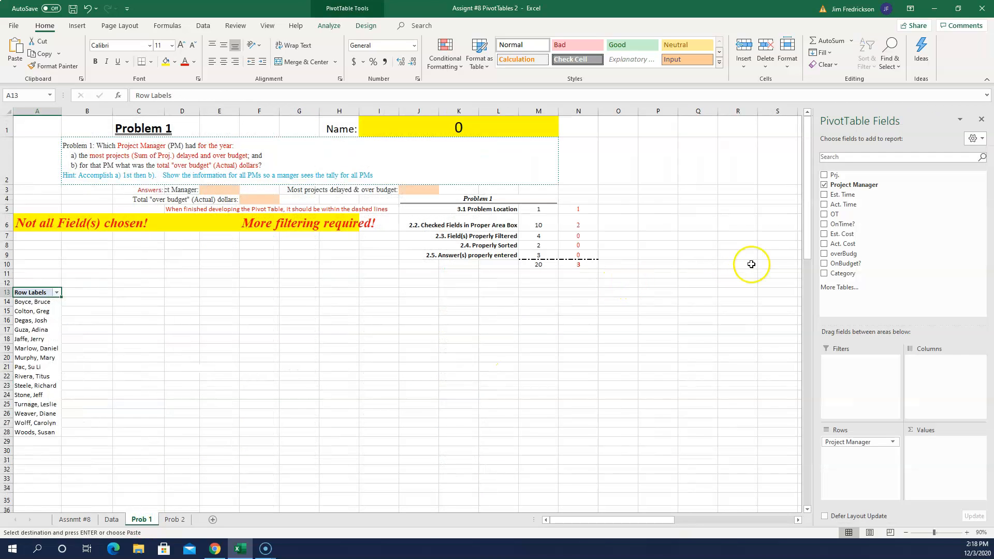
{"action": "left_click", "coordinate": [824, 224]}
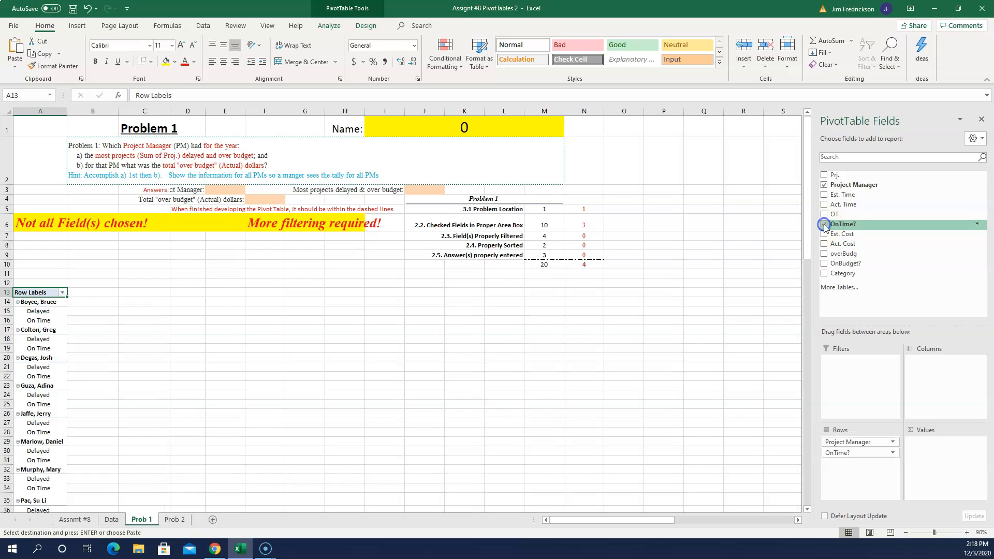
{"action": "left_click", "coordinate": [978, 224]}
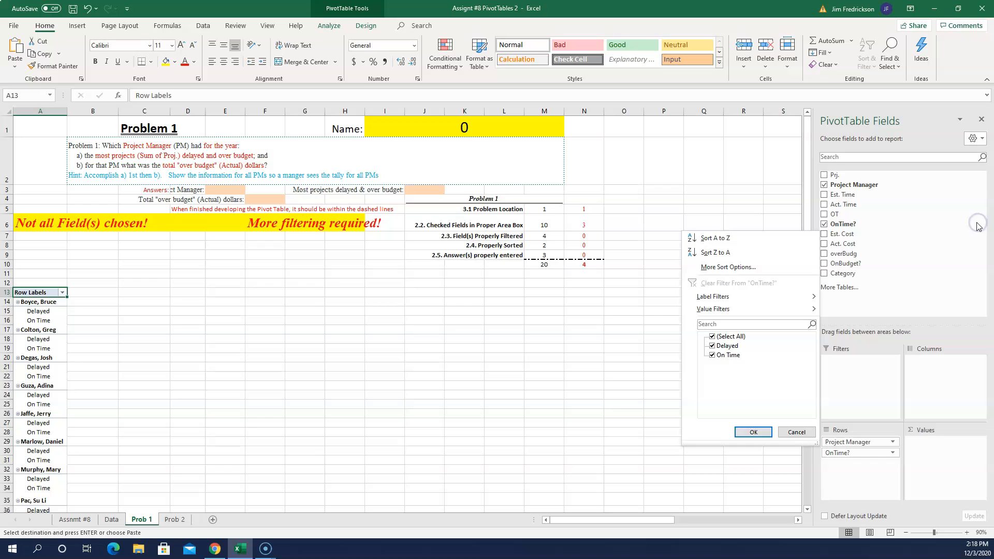
{"action": "left_click", "coordinate": [712, 355]}
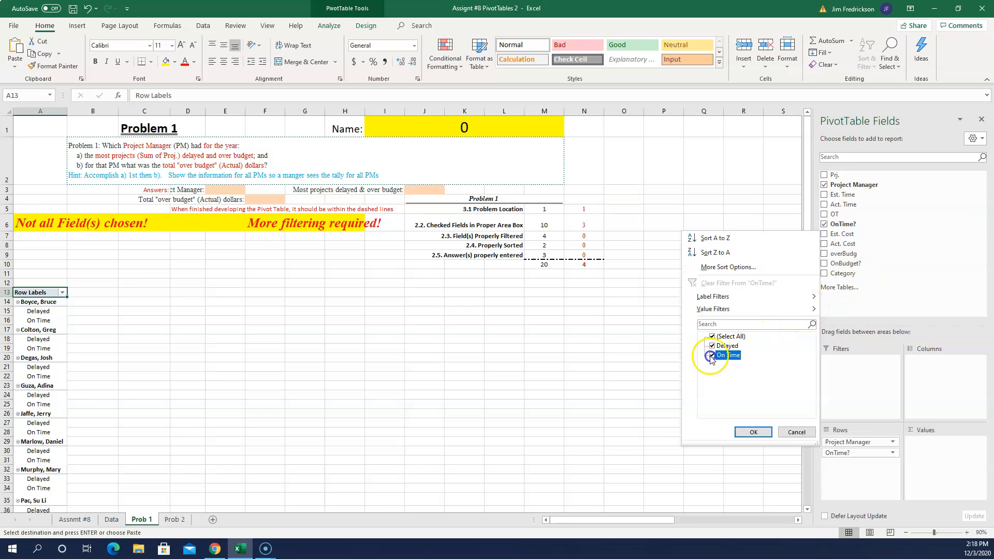
{"action": "left_click", "coordinate": [752, 432]}
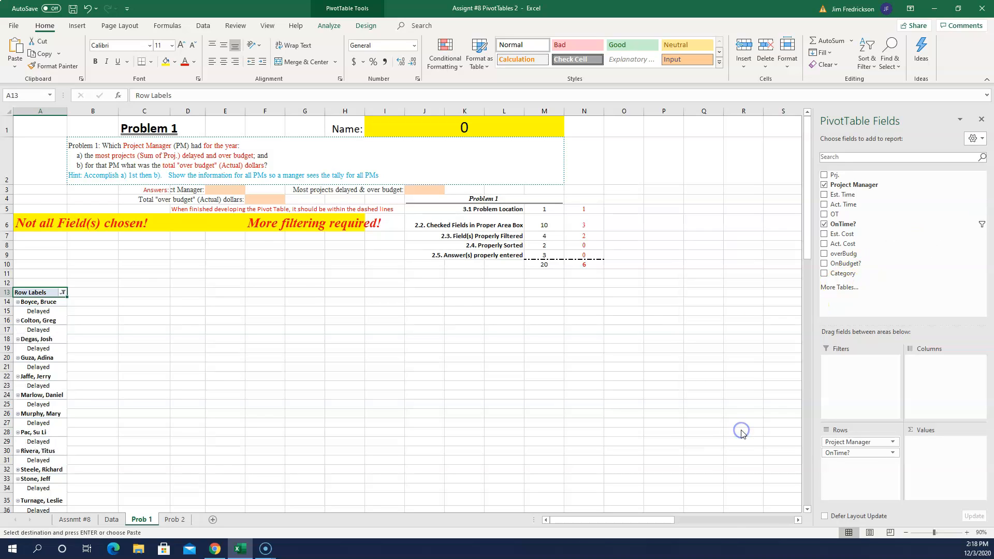
Add the OnBudget? field to the pivot table and filter it to show only Over Budget.
{"action": "left_click", "coordinate": [825, 264]}
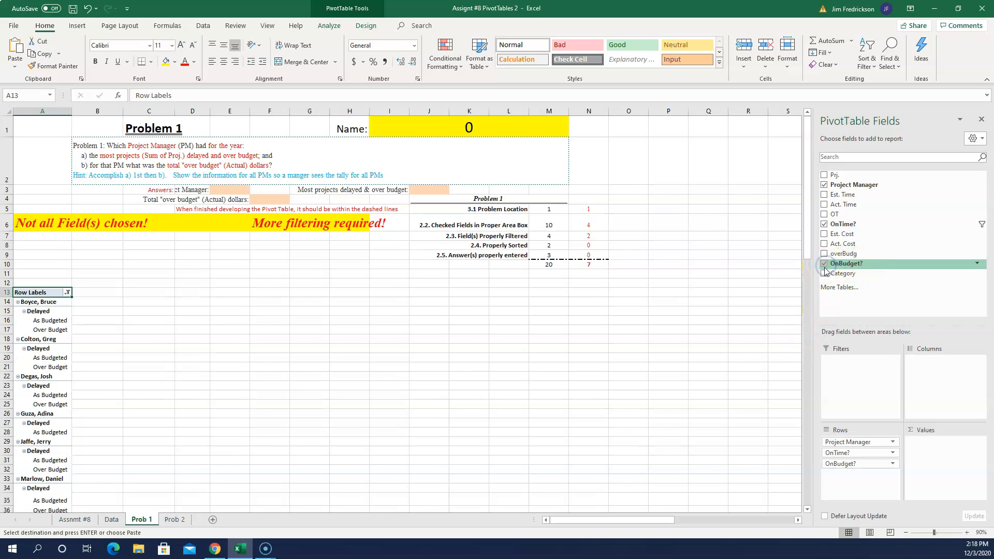
{"action": "left_click", "coordinate": [978, 264]}
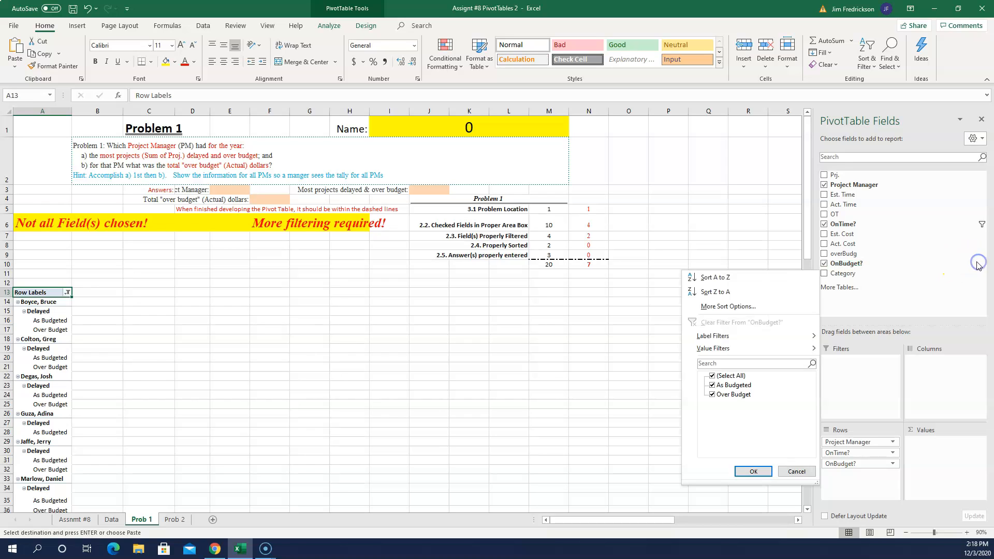
{"action": "left_click", "coordinate": [712, 386]}
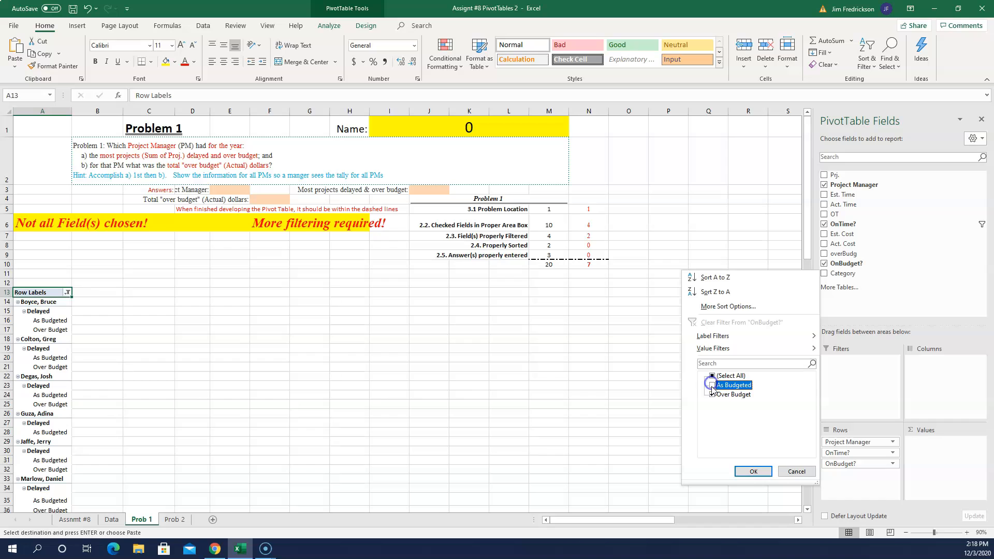
{"action": "left_click", "coordinate": [755, 471]}
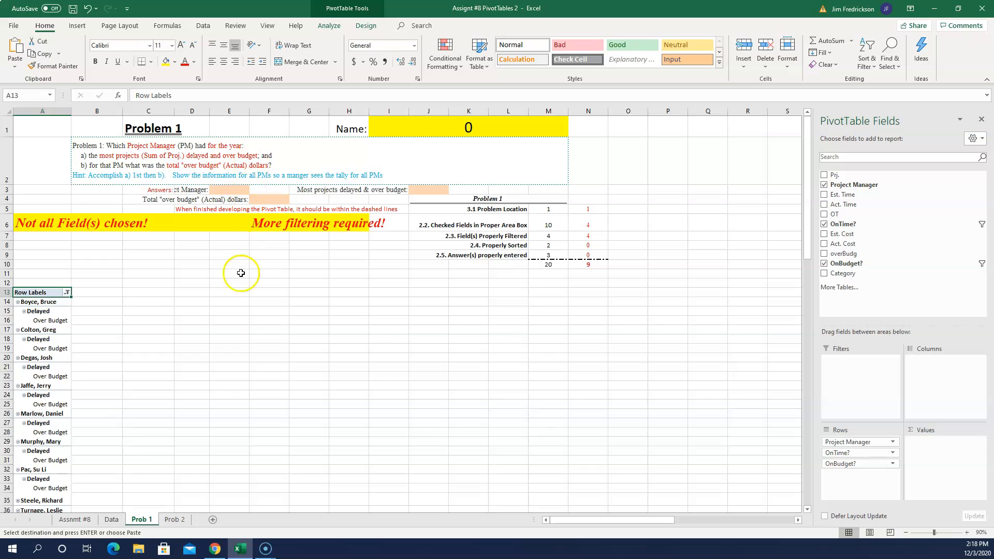
Review the Prj. column on the Data sheet and add the Prj. field to the Prob 1 pivot table as a sum.
{"action": "left_click", "coordinate": [112, 520]}
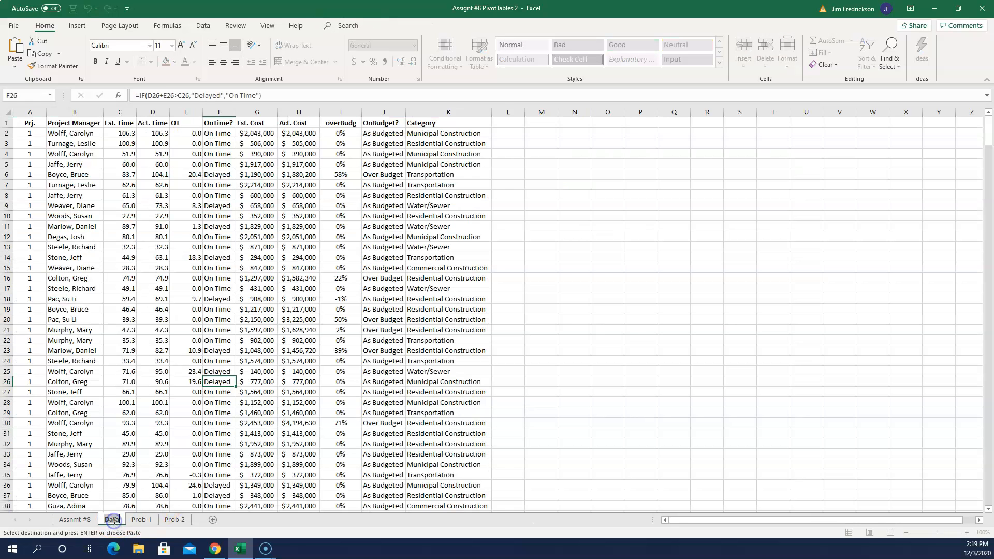
{"action": "left_click", "coordinate": [31, 143]}
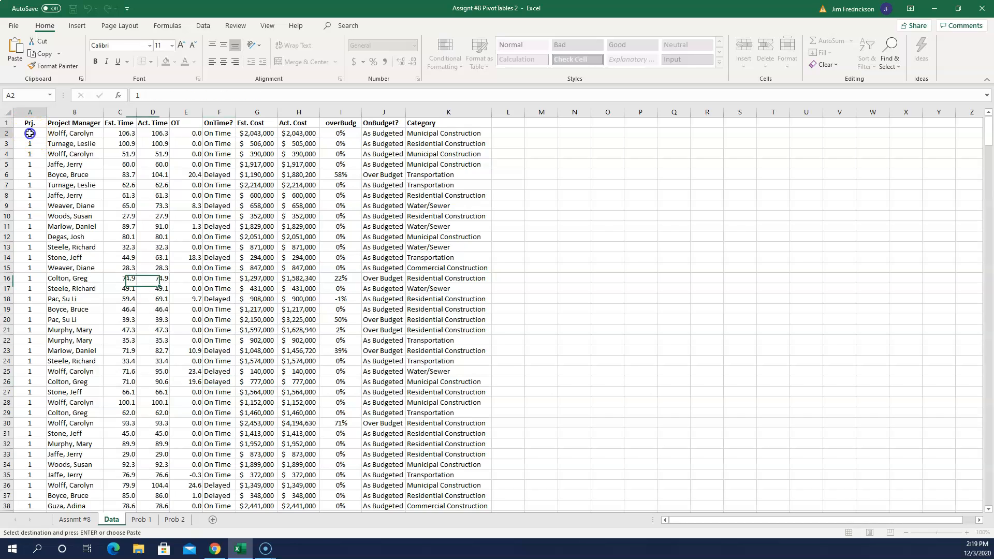
{"action": "left_click", "coordinate": [32, 165]}
{"action": "left_click", "coordinate": [32, 176]}
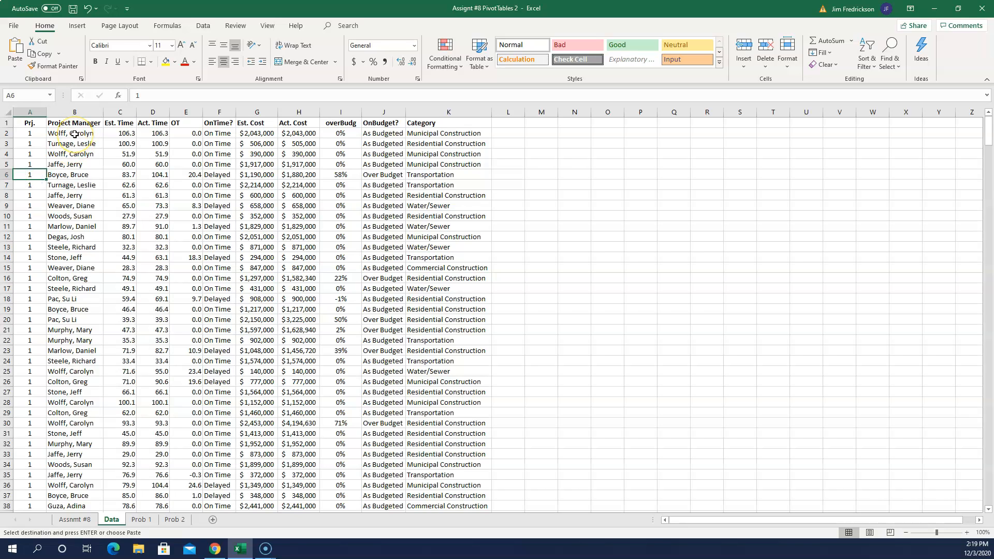
{"action": "left_click", "coordinate": [27, 135]}
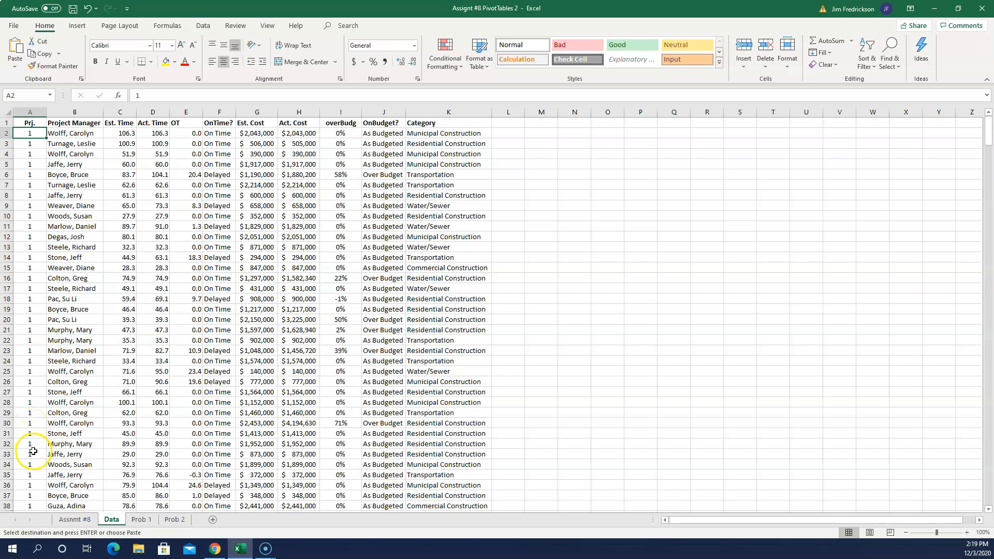
{"action": "left_click", "coordinate": [140, 520]}
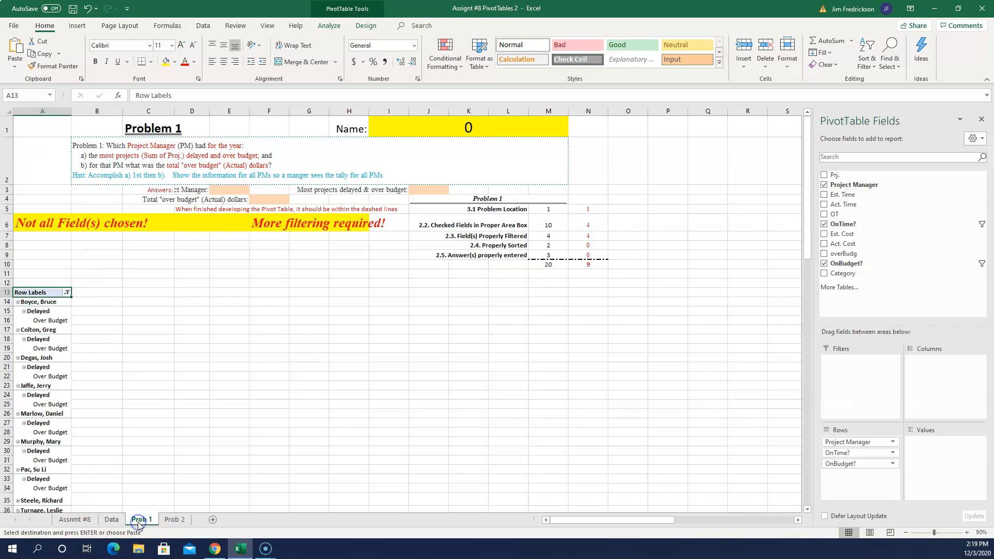
{"action": "left_click", "coordinate": [824, 176]}
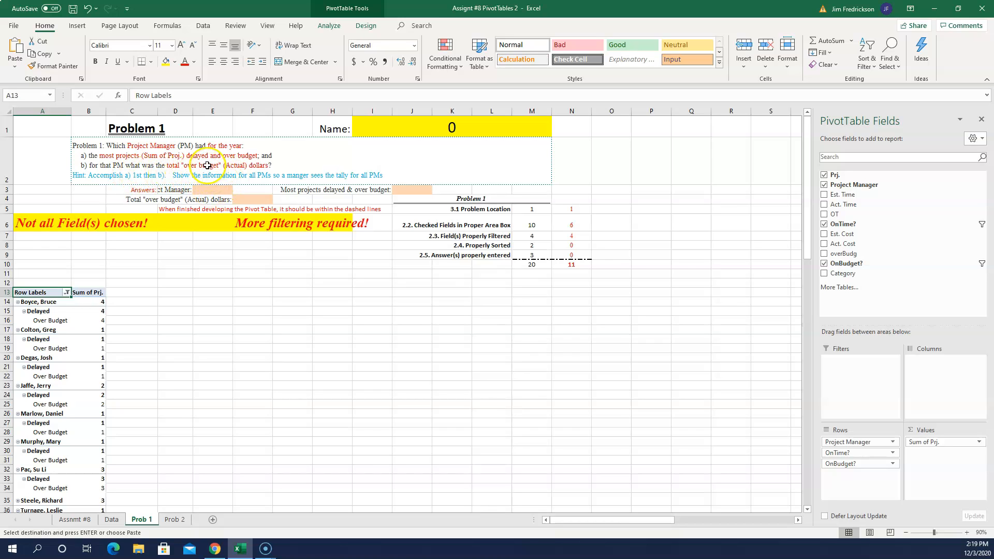
Check the cost columns on the Data sheet and add the Act. Cost field to the Prob 1 pivot table's values.
{"action": "left_click", "coordinate": [111, 519]}
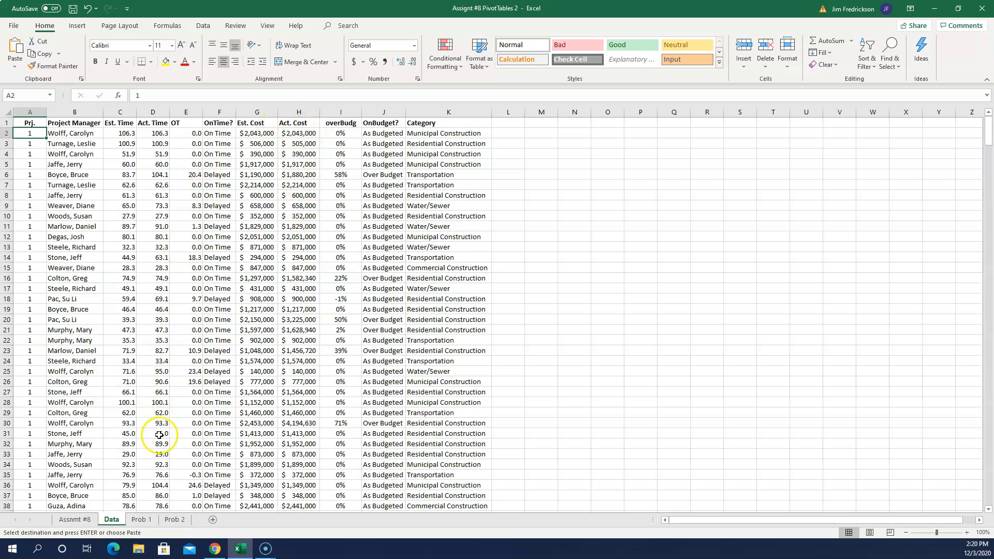
{"action": "left_click", "coordinate": [150, 519]}
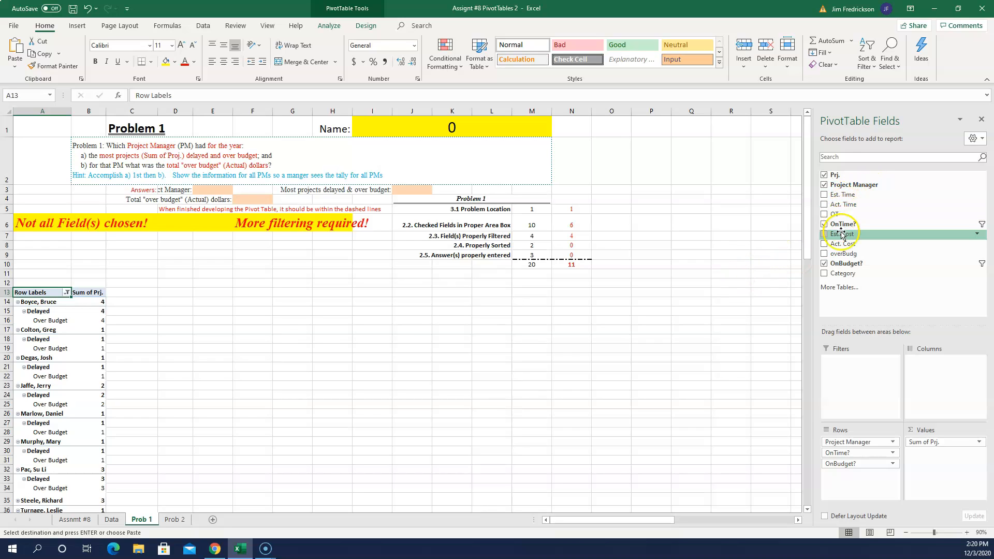
{"action": "left_click", "coordinate": [824, 244]}
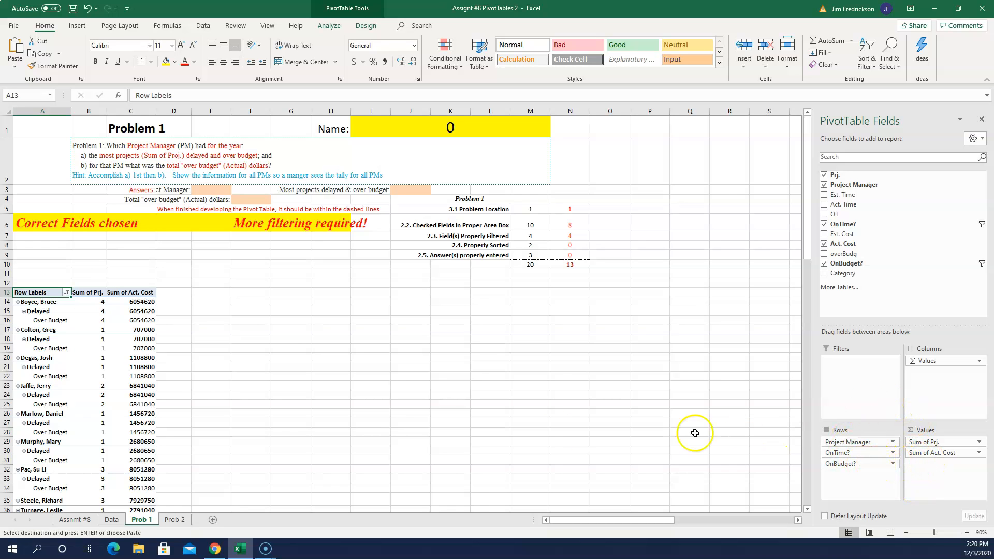
Move the OnBudget? and OnTime? fields from the pivot table's rows to its report filters.
{"action": "scroll", "coordinate": [206, 378], "scroll_direction": "down", "scroll_amount": 2}
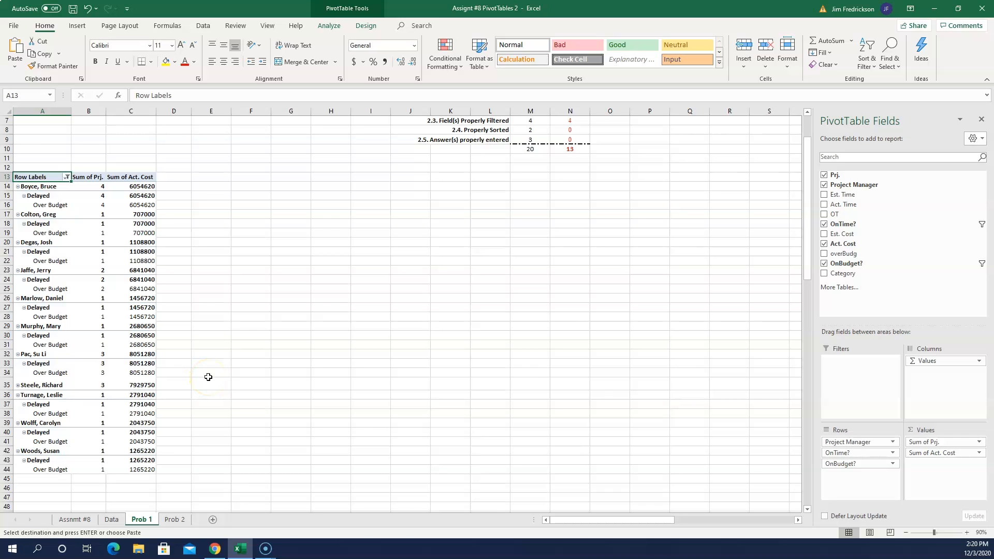
{"action": "scroll", "coordinate": [216, 372], "scroll_direction": "up", "scroll_amount": 2}
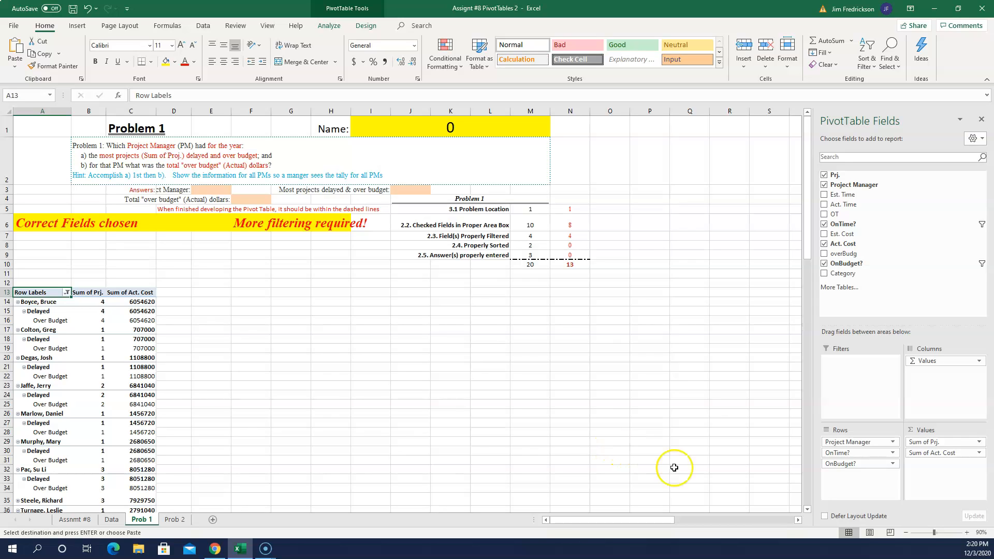
{"action": "left_click", "coordinate": [842, 465]}
{"action": "left_click_drag", "start_coordinate": [843, 464], "coordinate": [852, 383]}
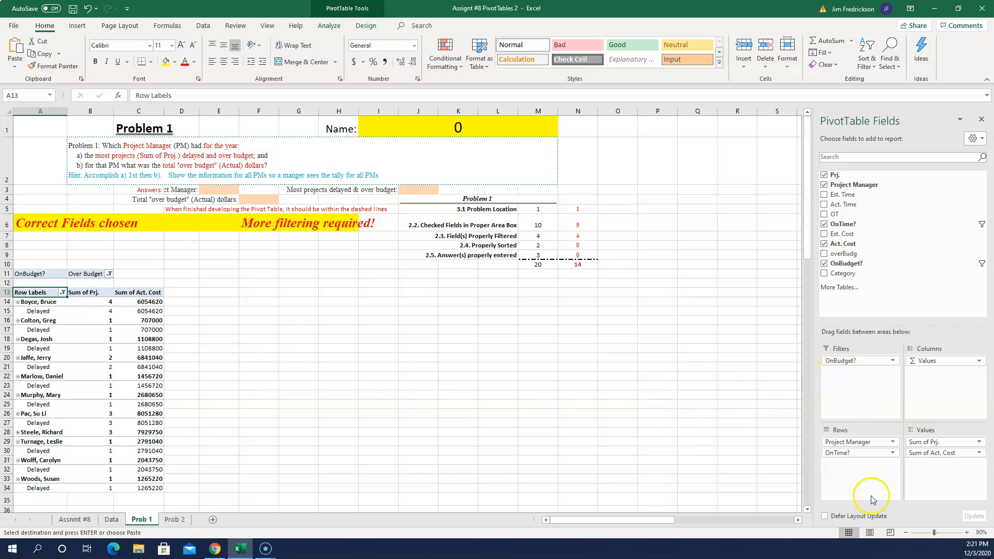
{"action": "left_click_drag", "start_coordinate": [845, 455], "coordinate": [846, 387]}
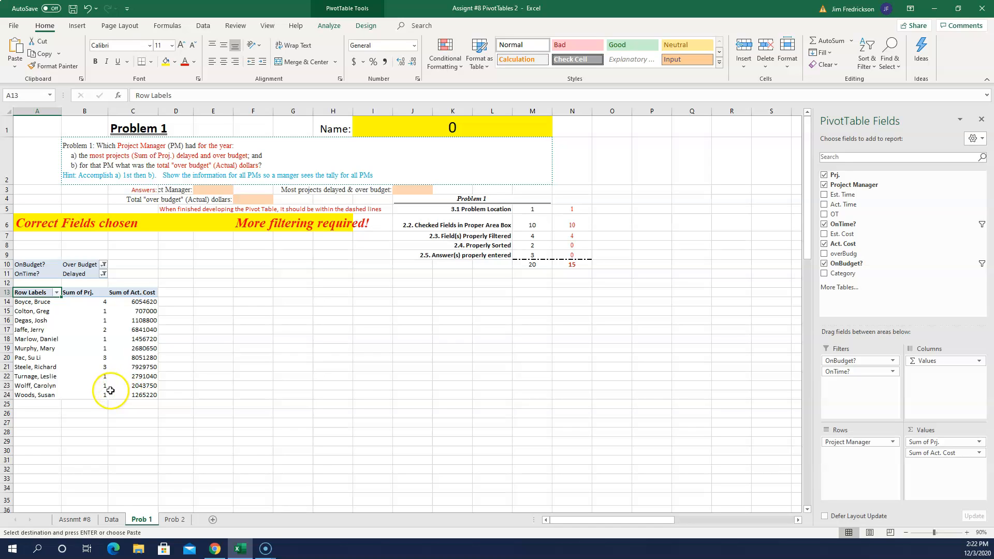
Sort the Prob 1 pivot table by Sum of Prj. from largest to smallest.
{"action": "left_click", "coordinate": [90, 302]}
{"action": "right_click", "coordinate": [90, 302]}
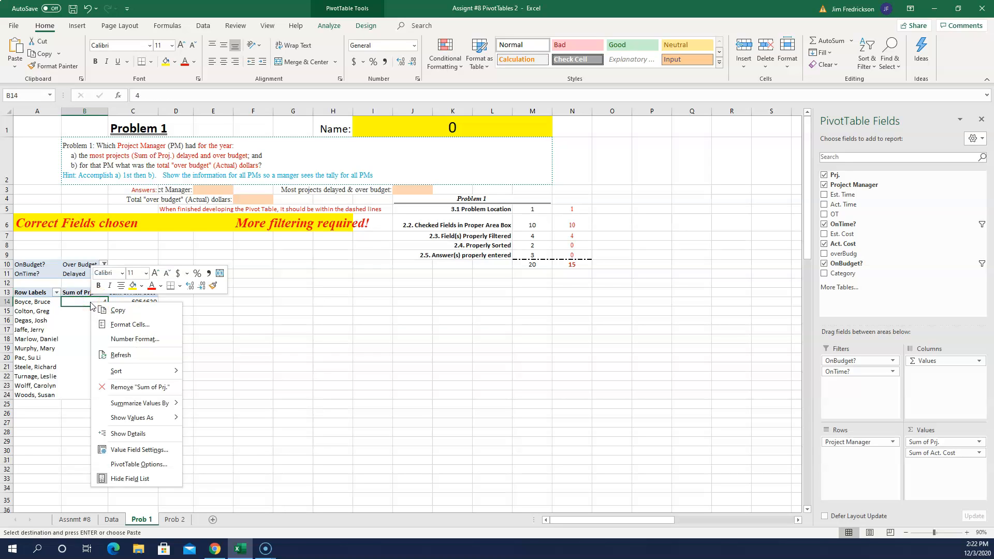
{"action": "mouse_move", "coordinate": [156, 372]}
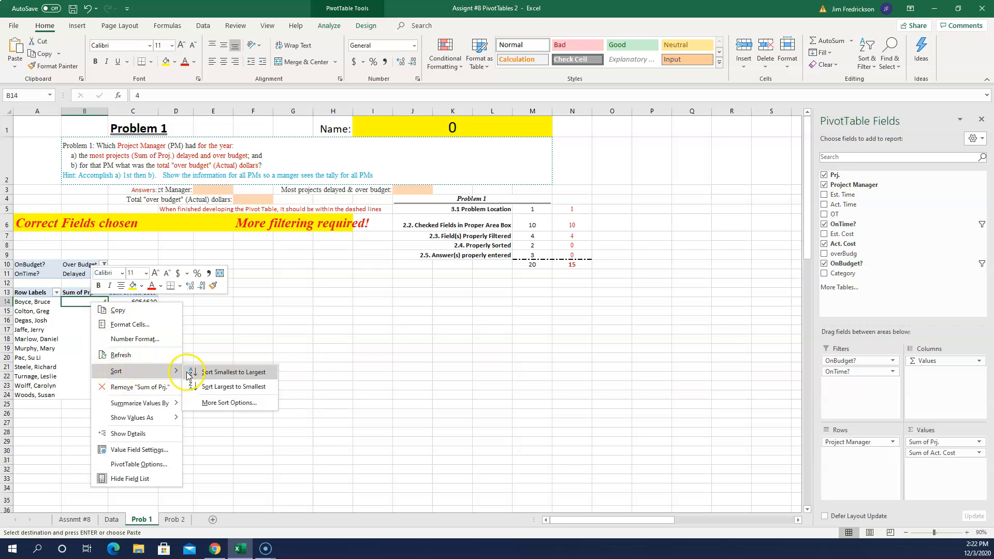
{"action": "left_click", "coordinate": [216, 393]}
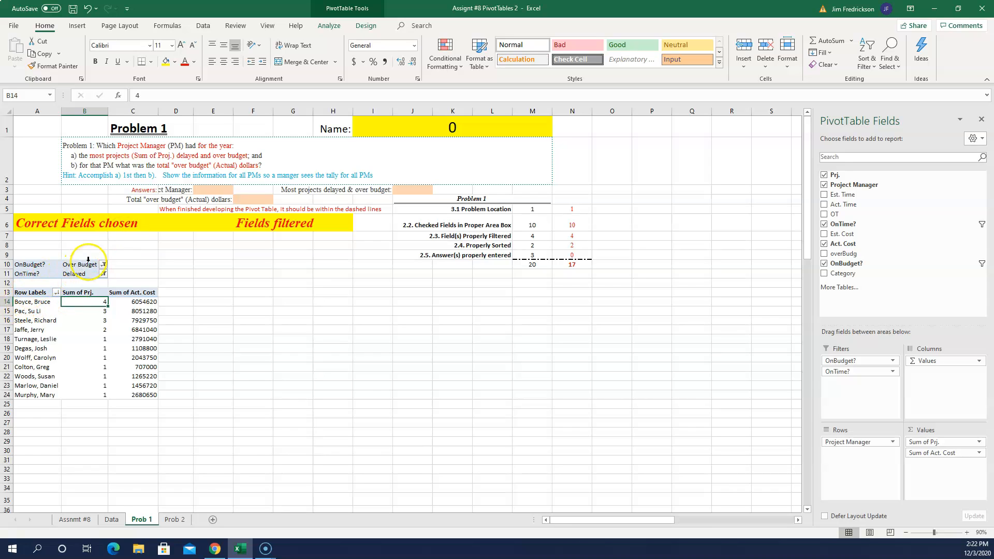
Enter the top-ranked manager's name as the Project Manager answer and 4 as the most projects delayed and over budget.
{"action": "left_click", "coordinate": [206, 191]}
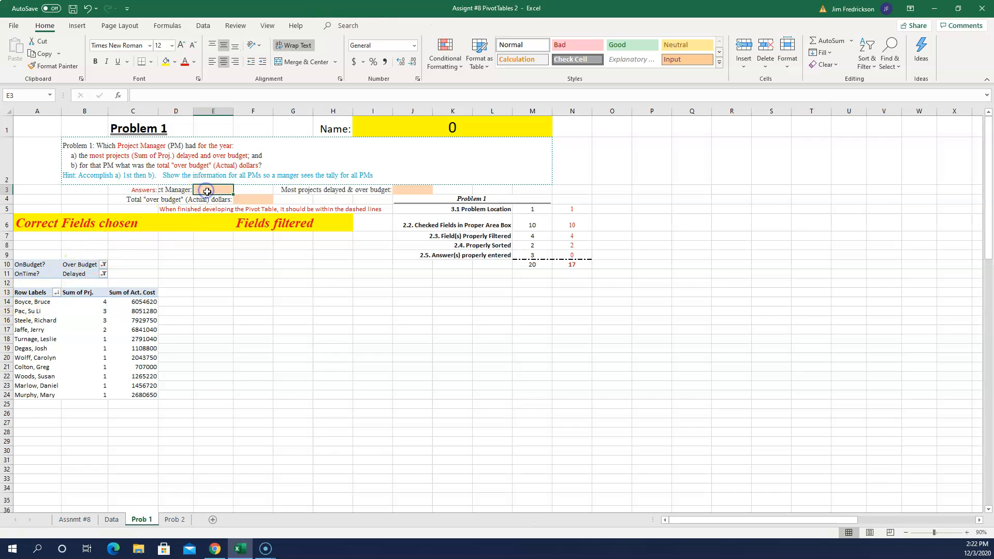
{"action": "type", "text": "BV"}
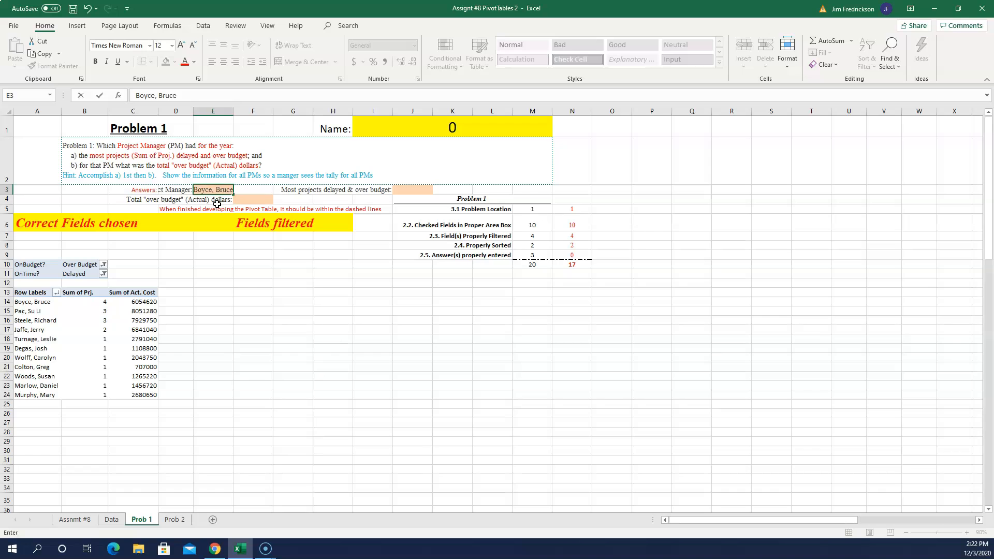
{"action": "key", "text": "Return"}
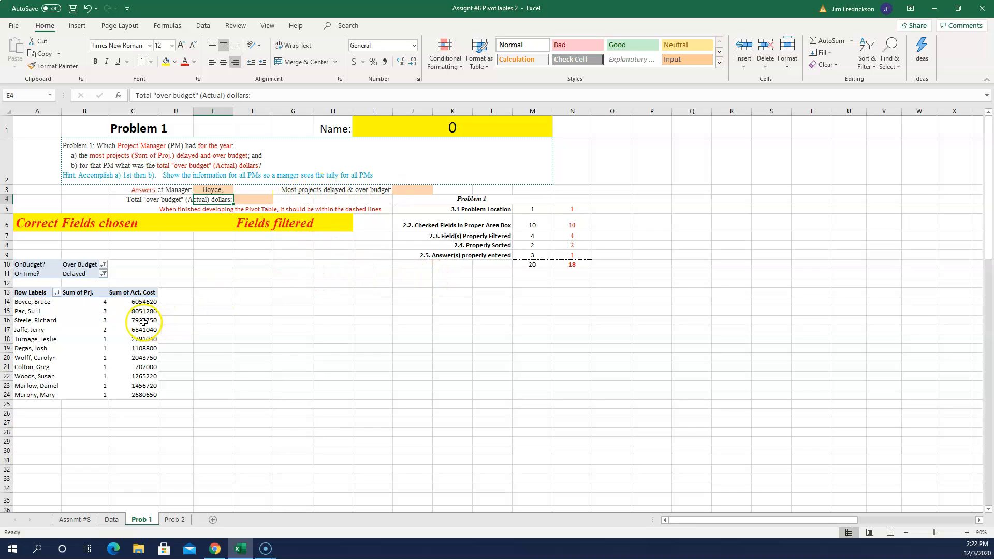
{"action": "left_click", "coordinate": [404, 190]}
{"action": "type", "text": "4"}
{"action": "key", "text": "Return"}
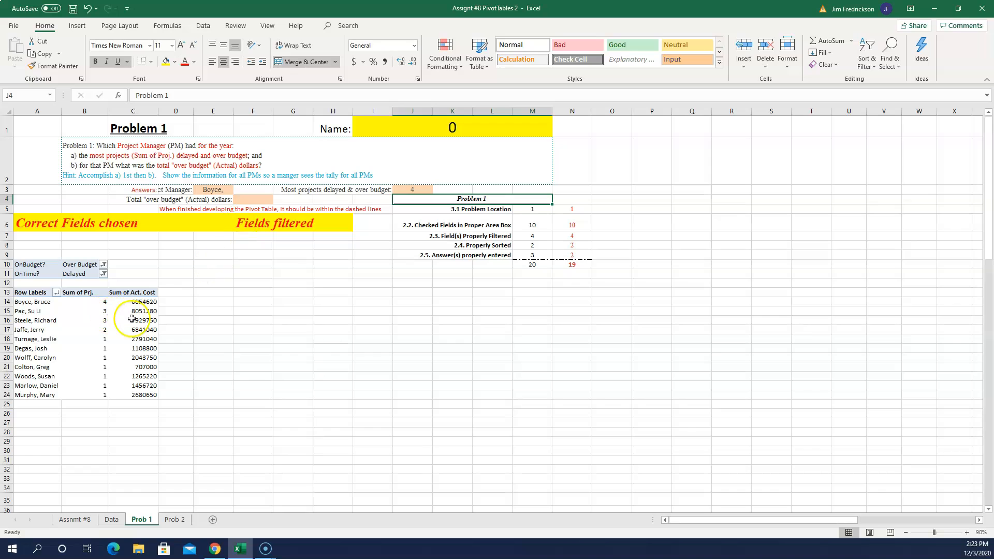
Enter 6054620 as the Total "over budget" (Actual) dollars answer for Problem 1.
{"action": "left_click", "coordinate": [257, 200]}
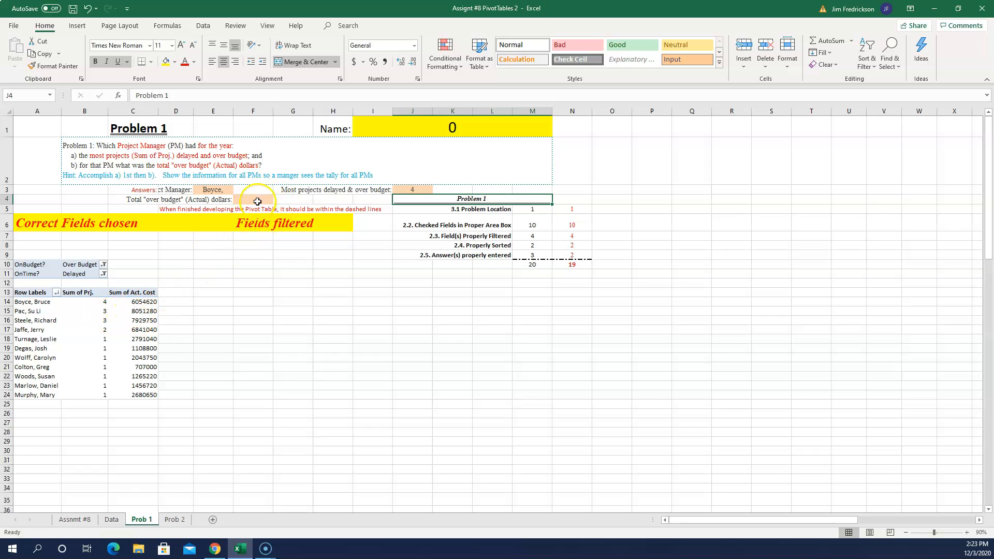
{"action": "type", "text": "6054620"}
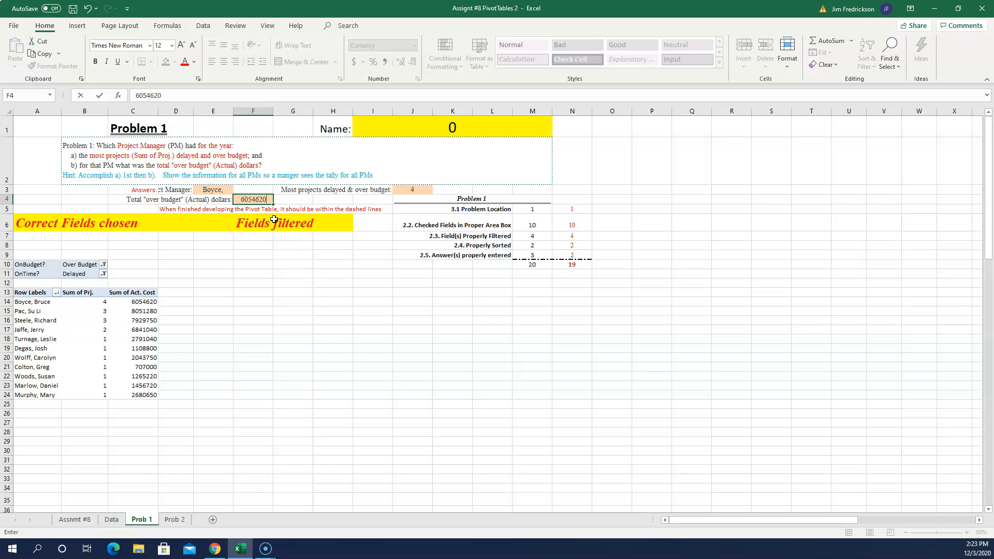
{"action": "key", "text": "Return"}
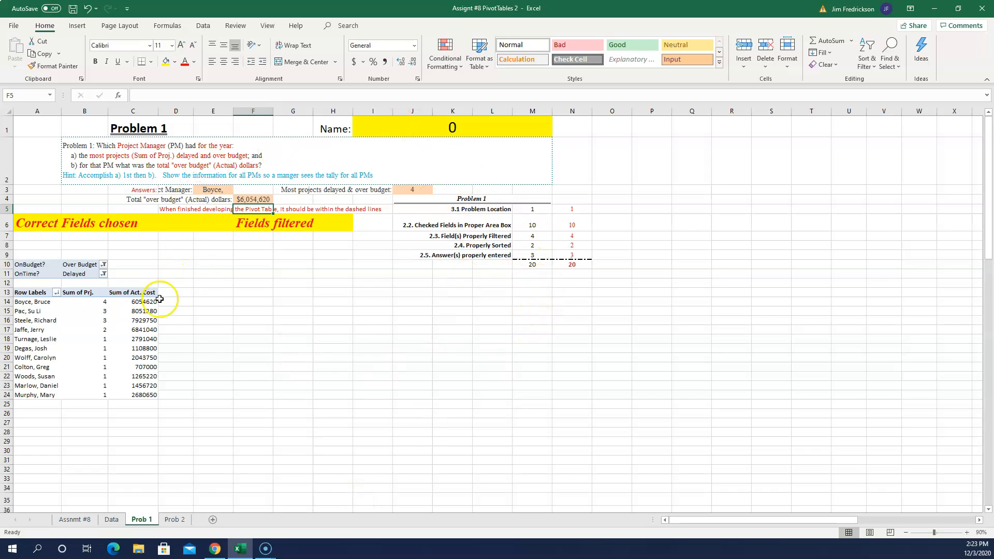
Copy the Problem 2 question from the Assnmt #8 sheet into the merged cell B2 on the Prob 2 sheet.
{"action": "left_click", "coordinate": [176, 520]}
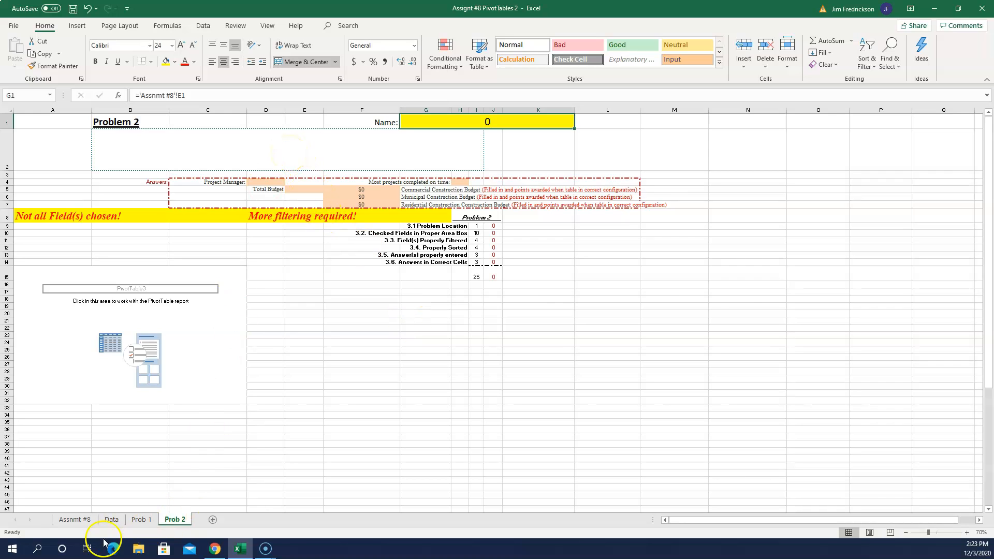
{"action": "left_click", "coordinate": [74, 520]}
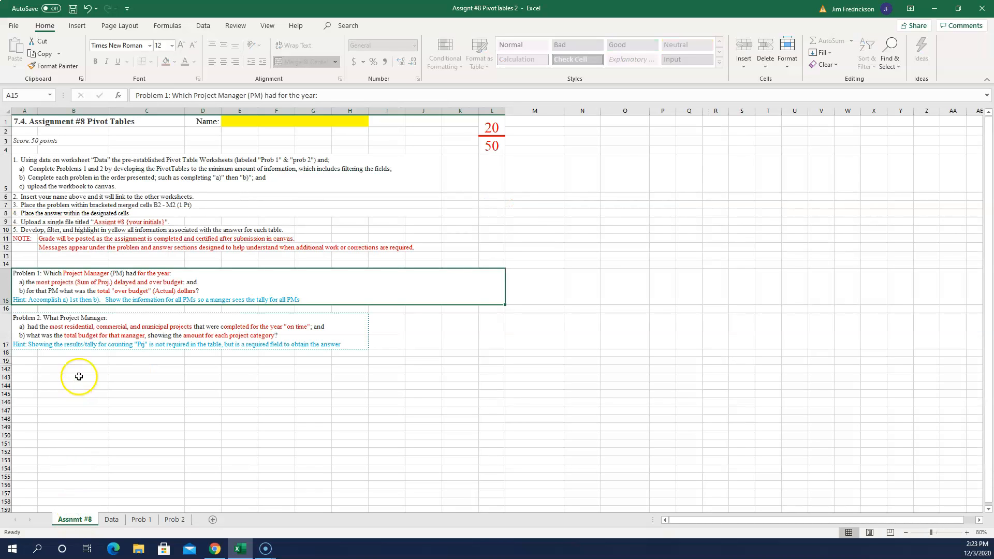
{"action": "left_click", "coordinate": [107, 336]}
{"action": "right_click", "coordinate": [106, 335]}
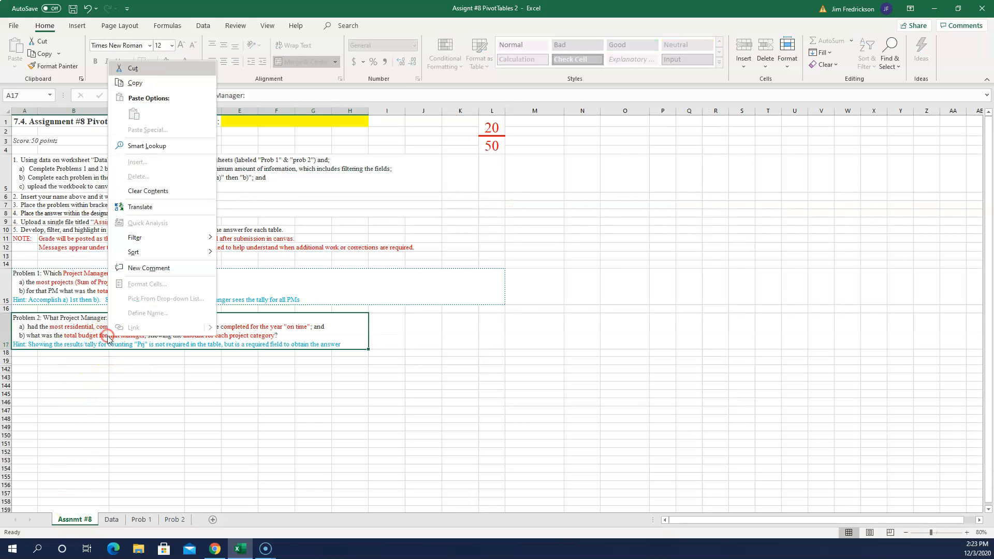
{"action": "left_click", "coordinate": [140, 86]}
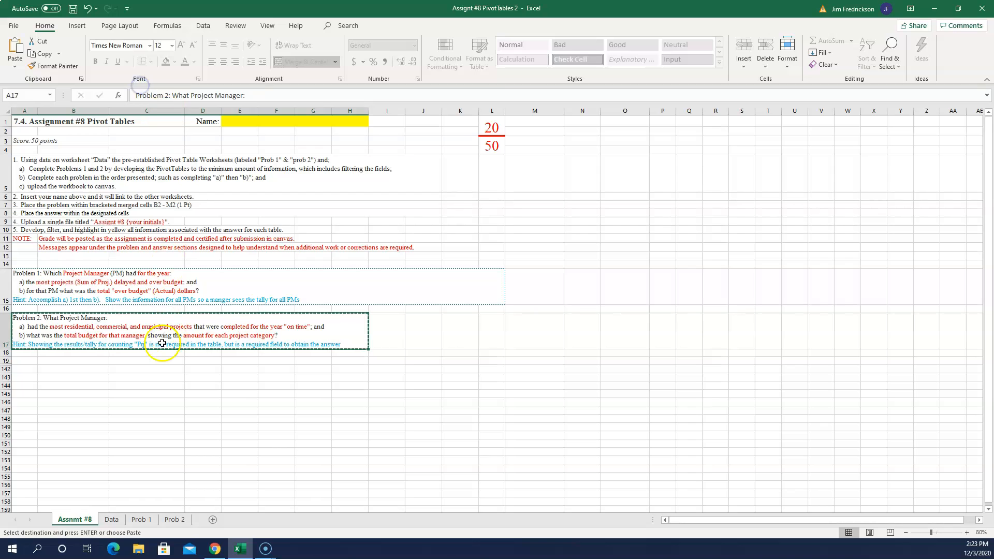
{"action": "left_click", "coordinate": [175, 519]}
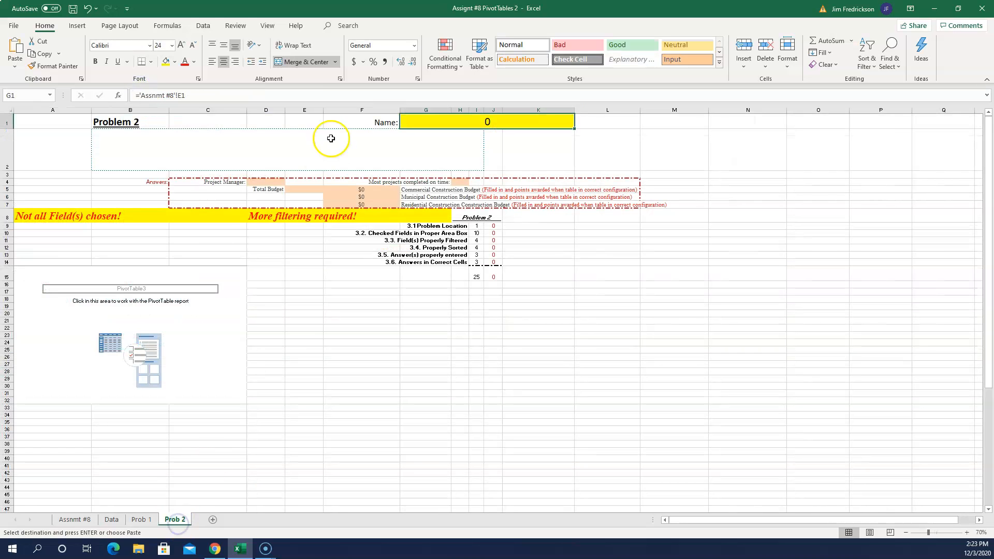
{"action": "right_click", "coordinate": [199, 150]}
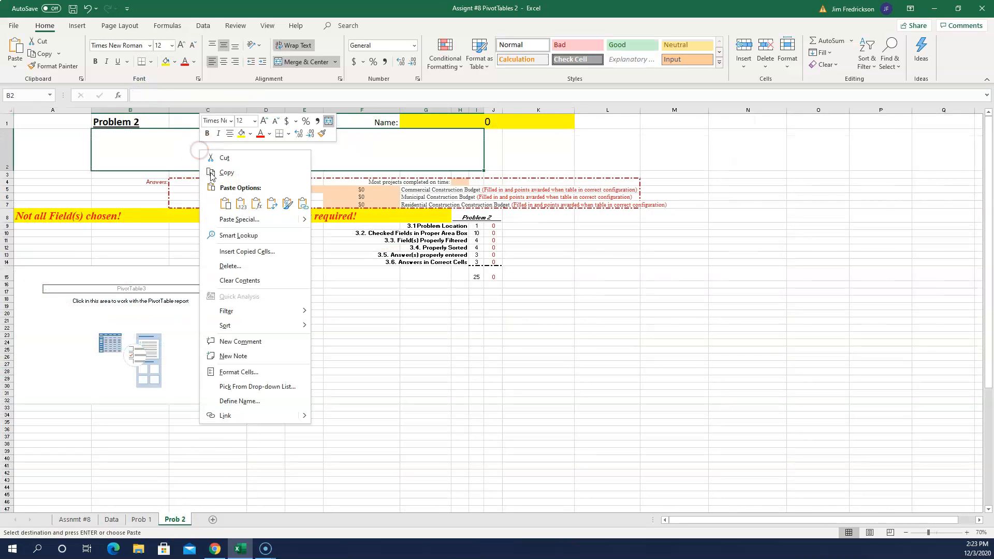
{"action": "left_click", "coordinate": [225, 203]}
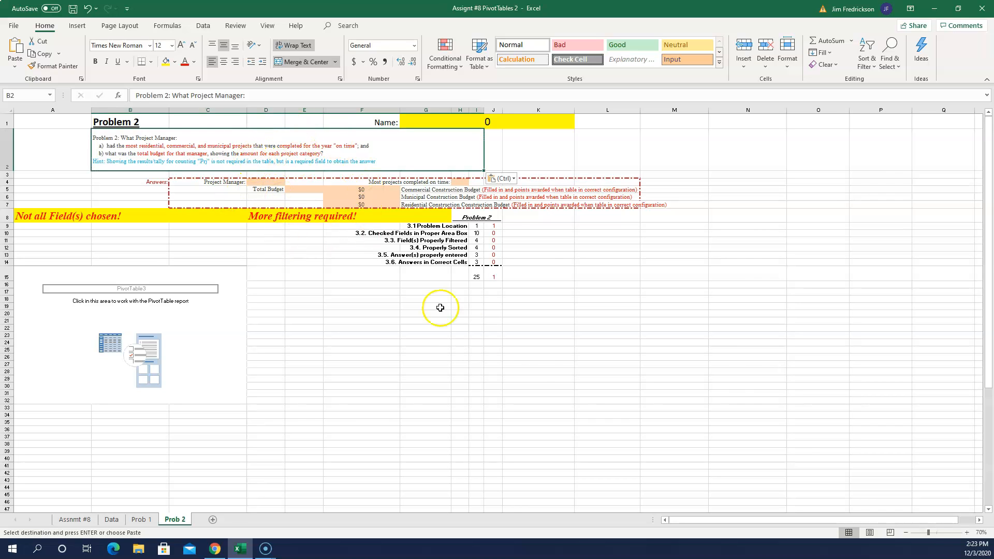
Activate the empty pivot table on the Prob 2 sheet to show its list of fields.
{"action": "left_click", "coordinate": [967, 533]}
{"action": "left_click", "coordinate": [967, 533]}
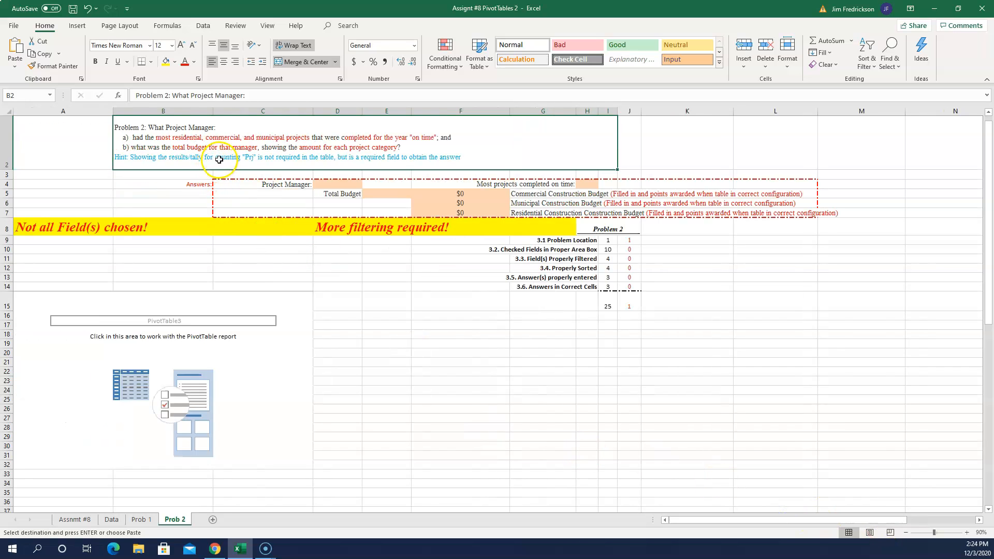
{"action": "left_click", "coordinate": [261, 381]}
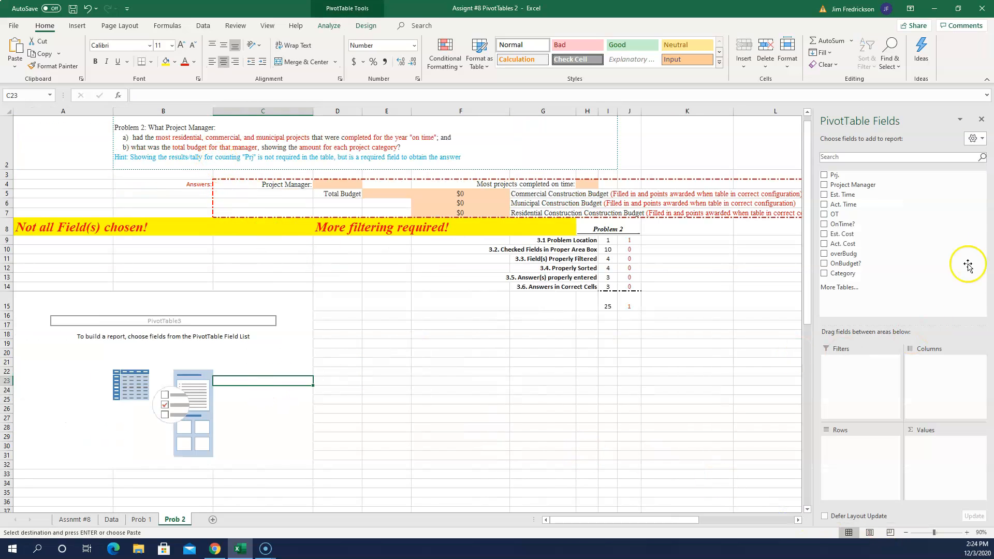